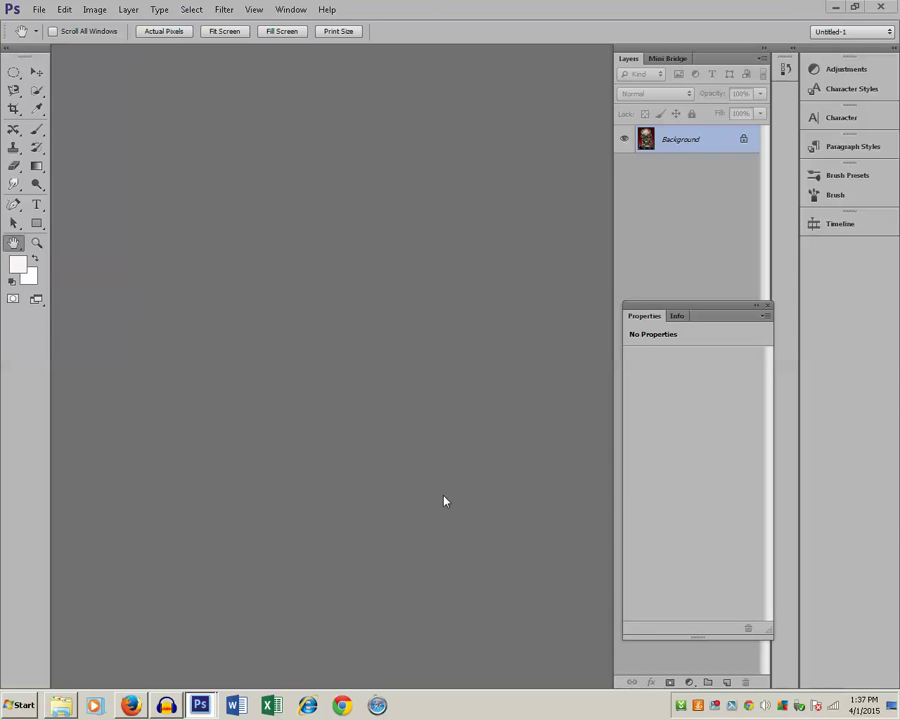
- Open arnold2.jpg and dock its window as a tab
{"action": "double_click", "coordinate": [444, 500]}
{"action": "type", "text": "arno"}
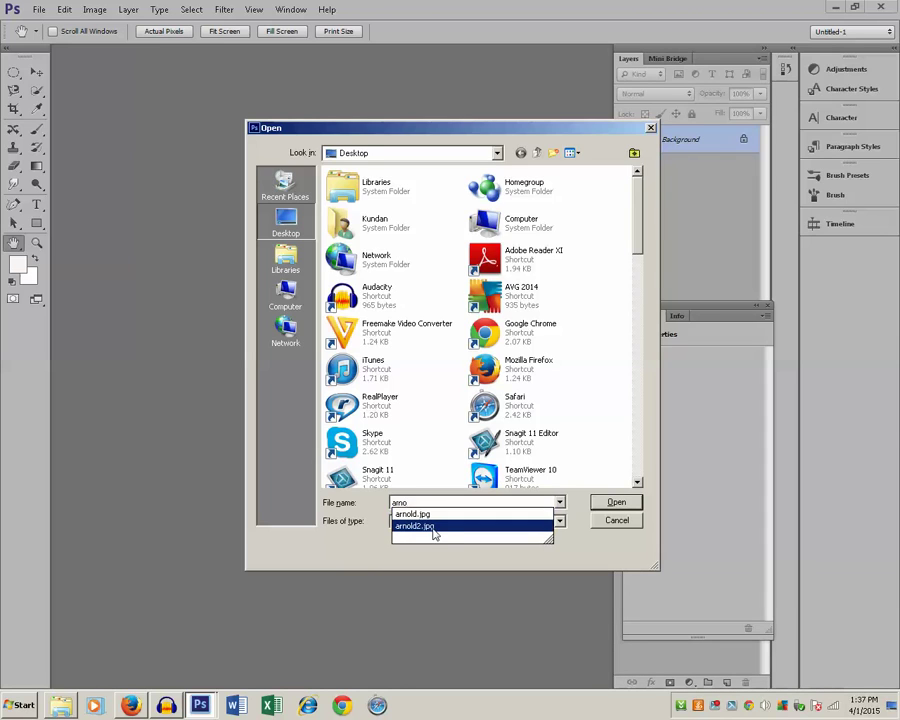
{"action": "left_click", "coordinate": [434, 528]}
{"action": "left_click", "coordinate": [616, 502]}
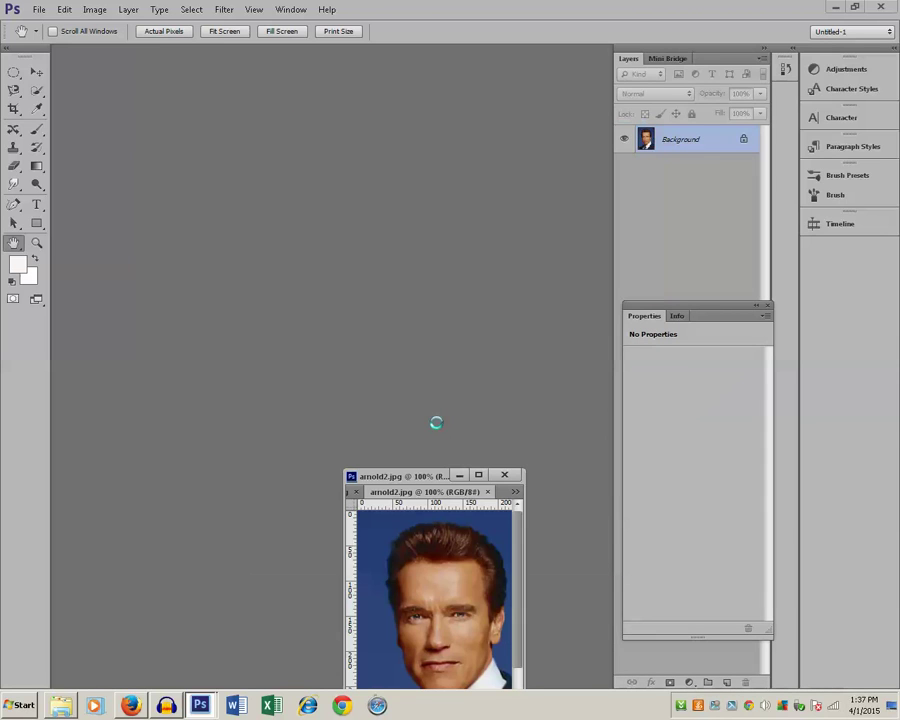
{"action": "left_click", "coordinate": [479, 475]}
{"action": "left_click", "coordinate": [480, 476]}
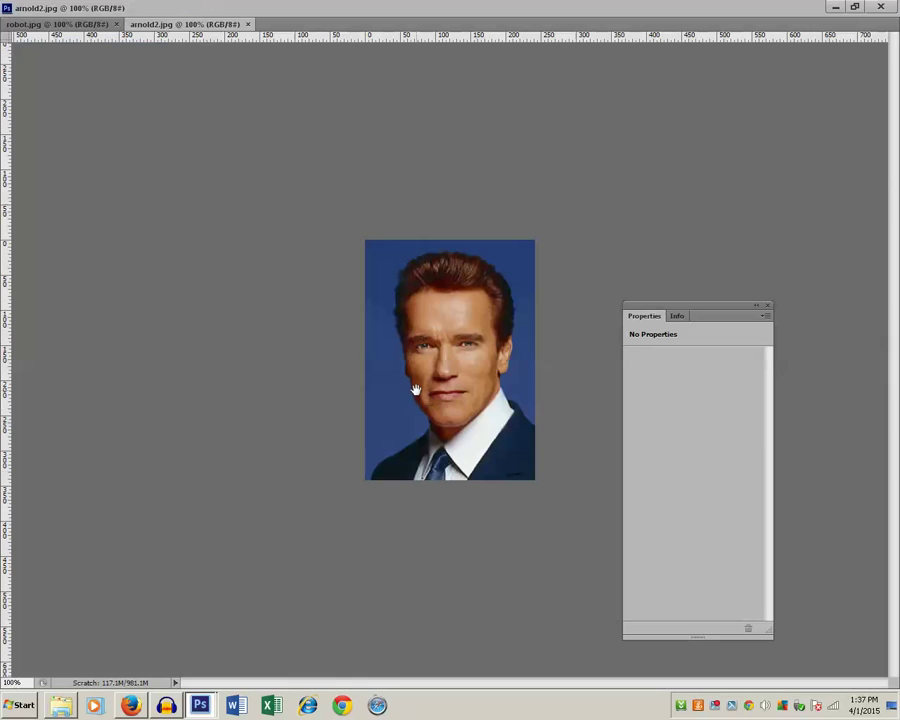
{"action": "left_click", "coordinate": [855, 7]}
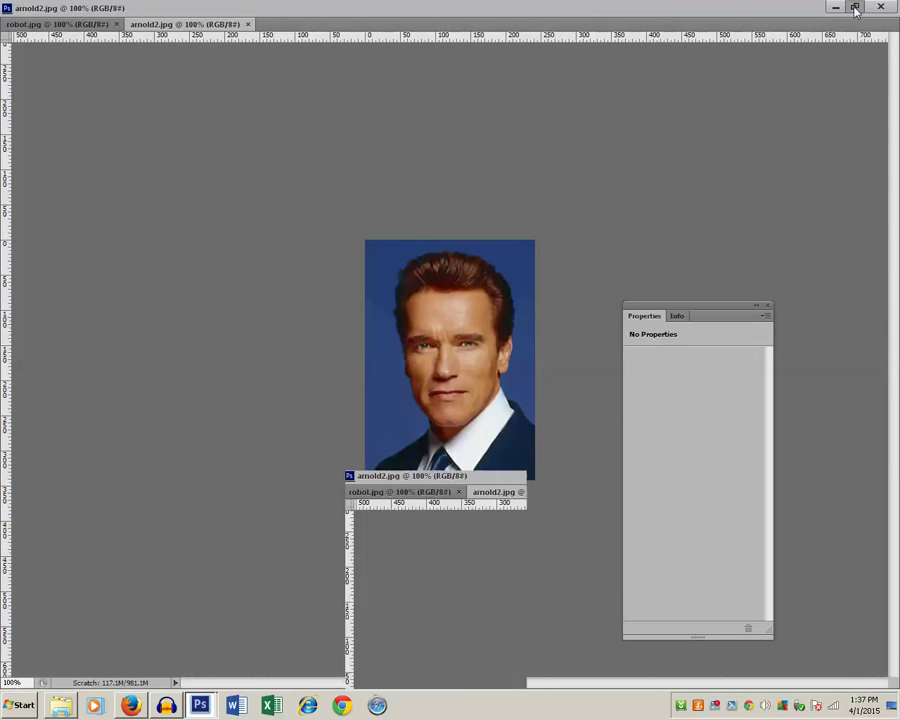
{"action": "left_click_drag", "start_coordinate": [405, 480], "coordinate": [110, 60]}
- Open robot.jpg with Ctrl+O as a second document
{"action": "key", "text": "ctrl+o"}
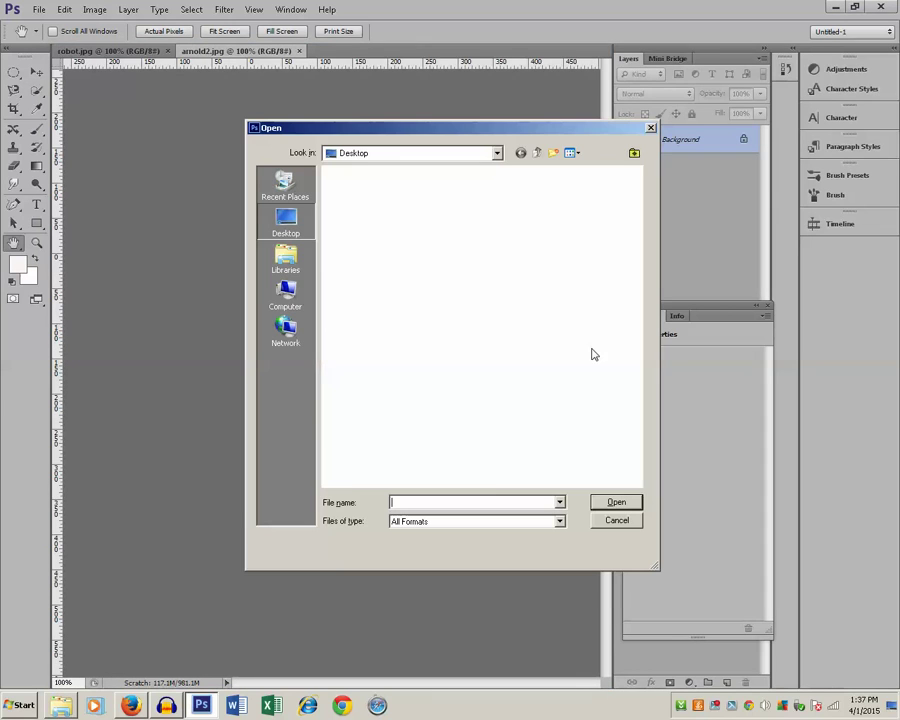
{"action": "type", "text": "robot"}
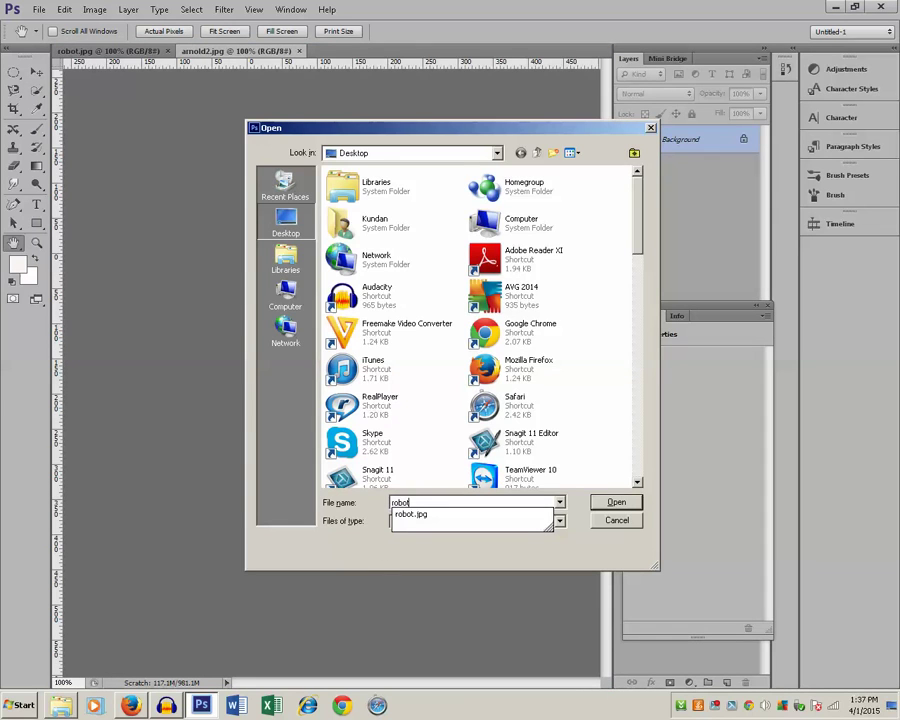
{"action": "left_click", "coordinate": [445, 518]}
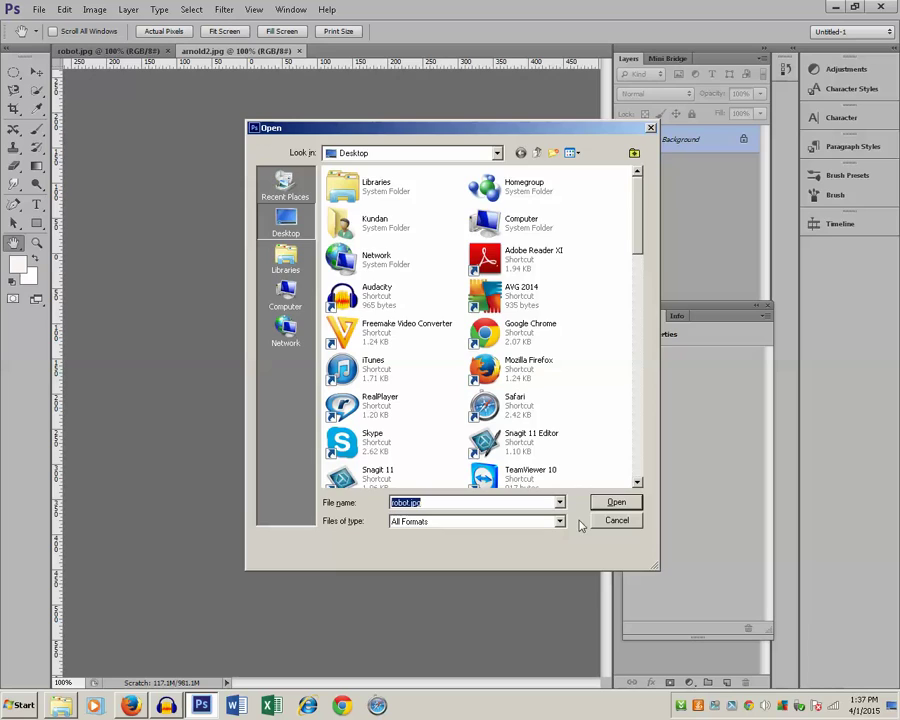
{"action": "left_click", "coordinate": [616, 506]}
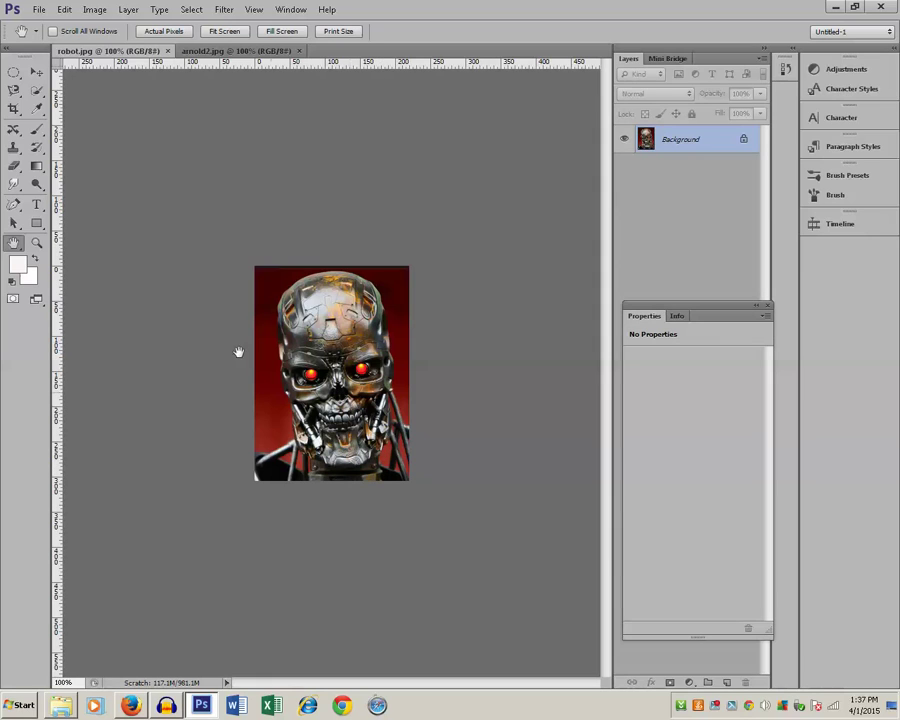
{"action": "left_click", "coordinate": [37, 73]}
- Drag the robot image into arnold2.jpg as Layer 1, close robot.jpg, and position it over the face
{"action": "left_click_drag", "start_coordinate": [108, 50], "coordinate": [514, 309]}
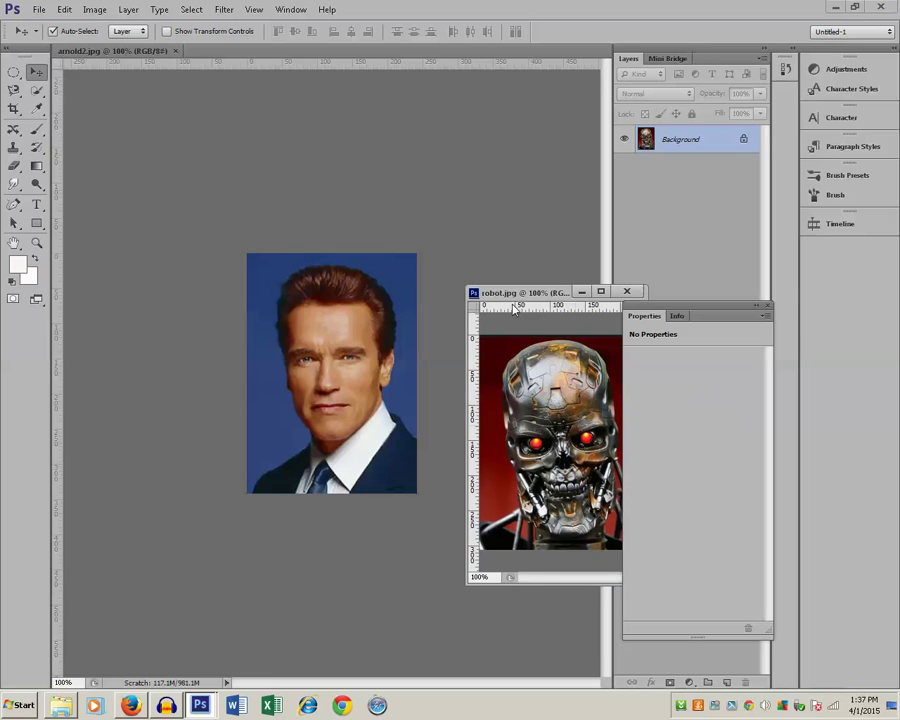
{"action": "left_click_drag", "start_coordinate": [583, 452], "coordinate": [328, 364]}
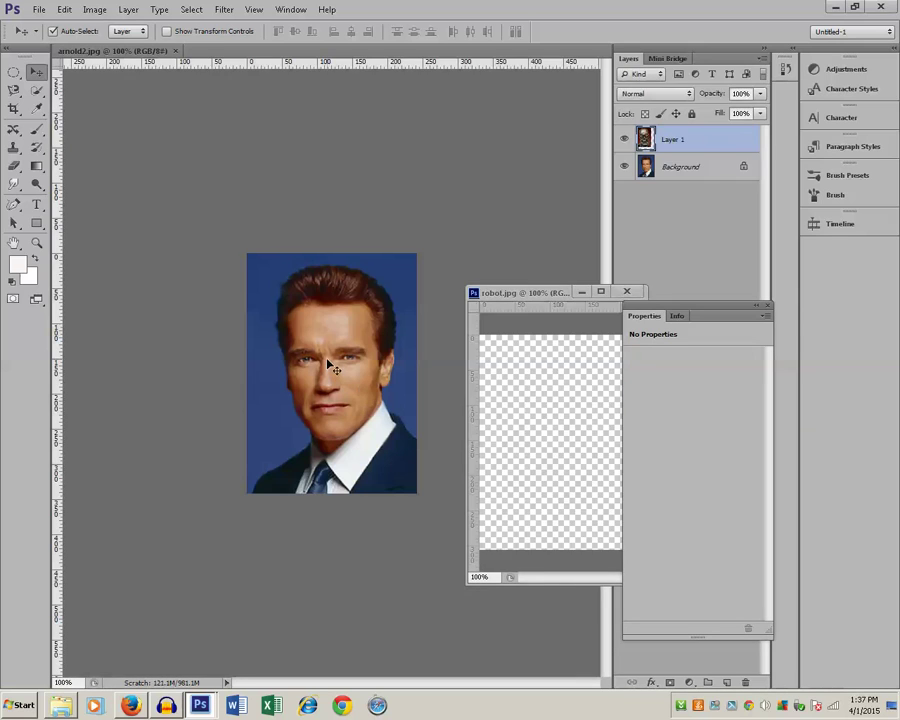
{"action": "left_click", "coordinate": [582, 298]}
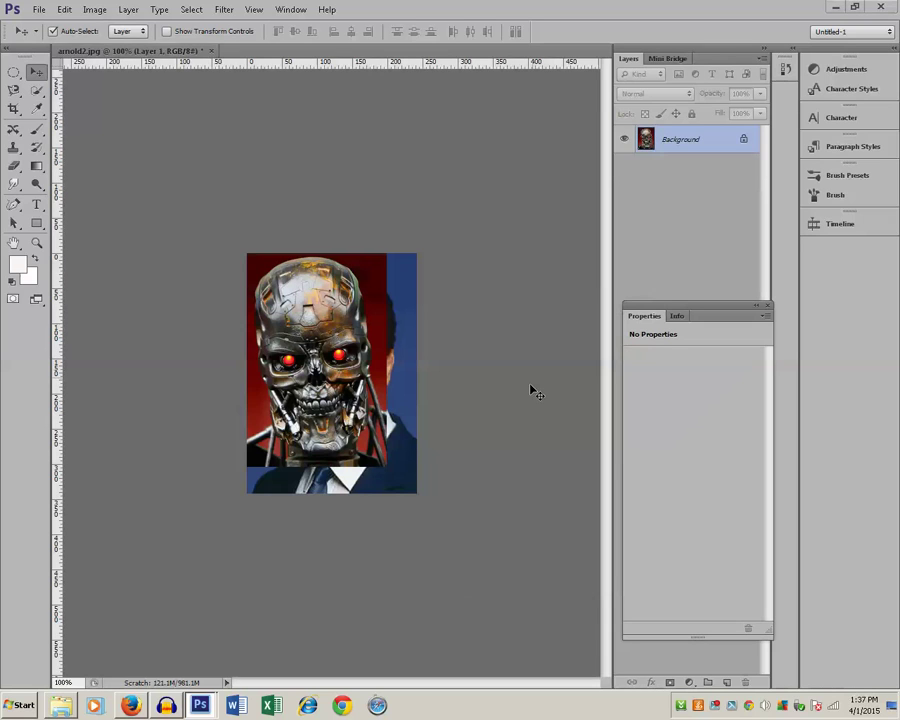
{"action": "left_click_drag", "start_coordinate": [311, 347], "coordinate": [361, 387]}
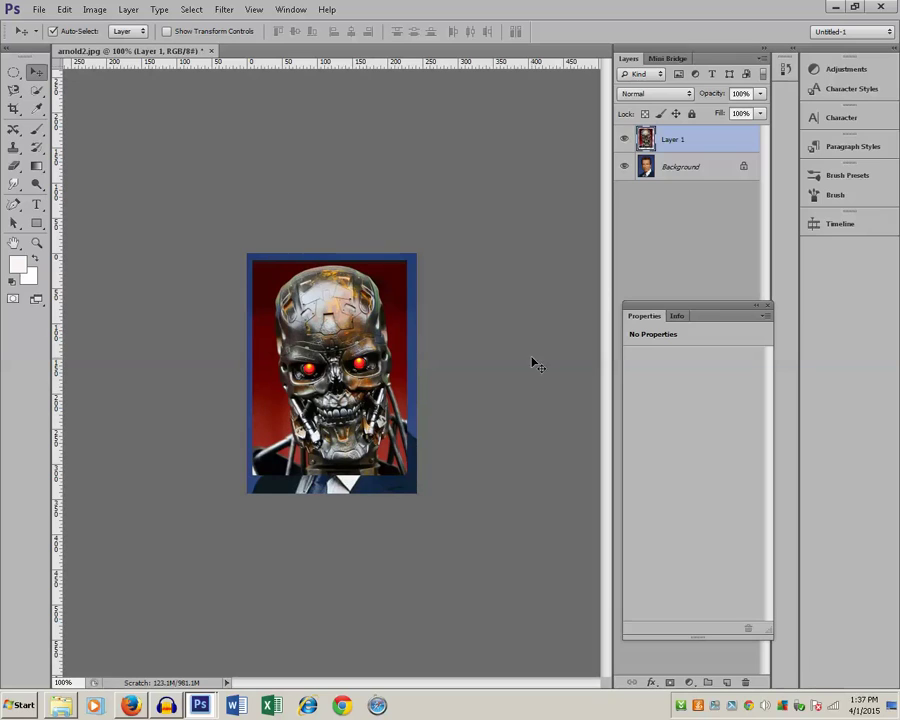
{"action": "left_click", "coordinate": [760, 94]}
- Lower Layer 1 to 37% opacity and shift it up-left onto Arnold's face
{"action": "left_click_drag", "start_coordinate": [759, 110], "coordinate": [709, 118]}
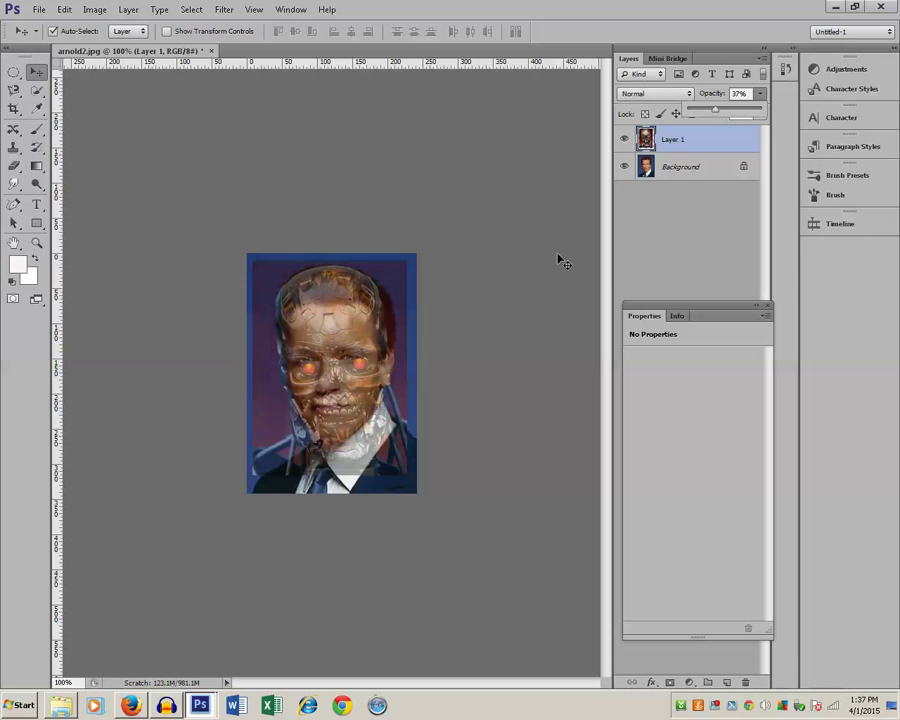
{"action": "mouse_move", "coordinate": [353, 391]}
{"action": "left_mouse_down"}
{"action": "mouse_move", "coordinate": [349, 356]}
{"action": "mouse_move", "coordinate": [350, 378]}
{"action": "mouse_move", "coordinate": [341, 380]}
{"action": "left_mouse_up"}
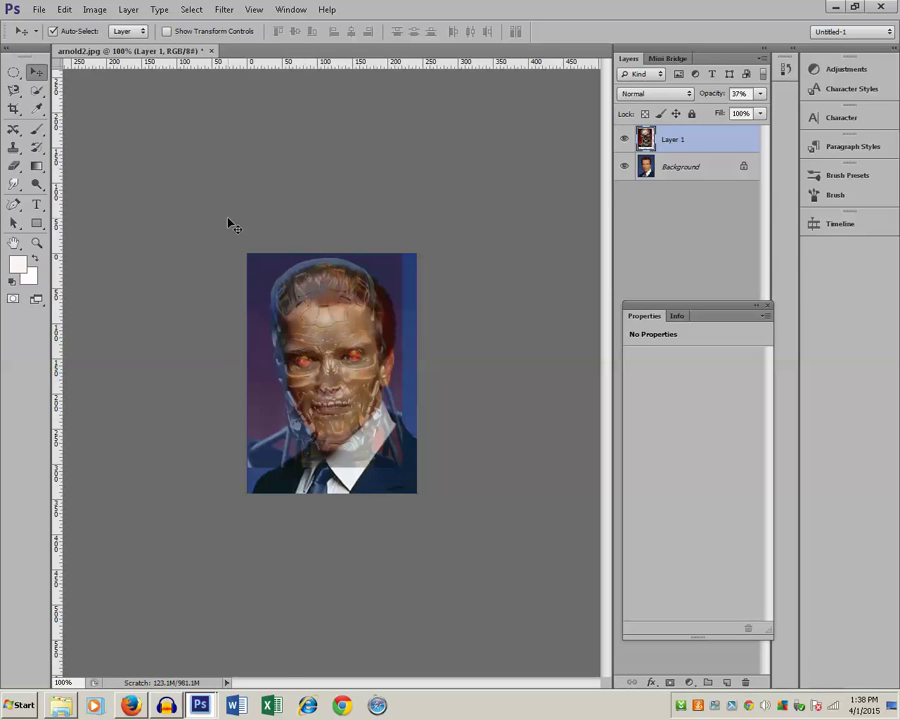
{"action": "key", "text": "ctrl+t"}
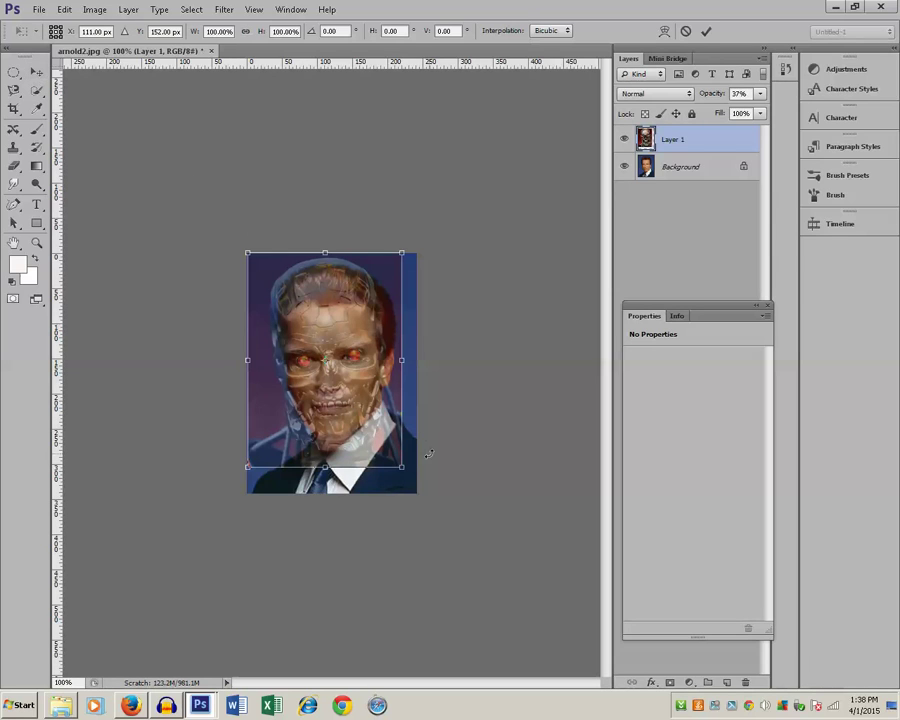
- Rotate the robot layer about 2.12°, scale it to roughly 87% × 91%, and nudge it into alignment
{"action": "left_click_drag", "start_coordinate": [410, 472], "coordinate": [390, 454]}
{"action": "left_click_drag", "start_coordinate": [355, 415], "coordinate": [359, 429]}
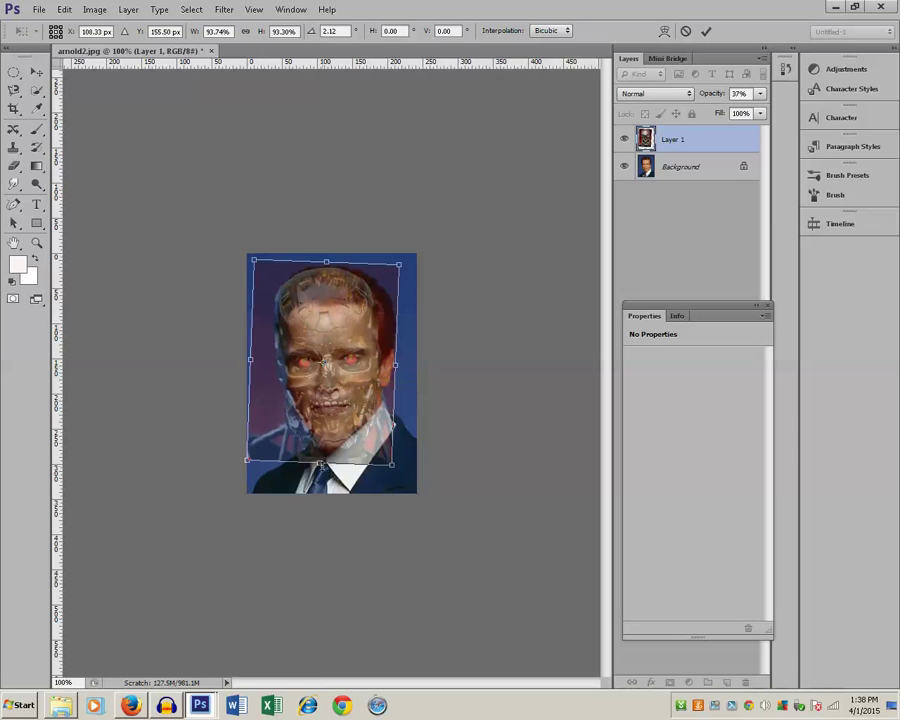
{"action": "left_click_drag", "start_coordinate": [319, 461], "coordinate": [319, 455]}
{"action": "left_click_drag", "start_coordinate": [392, 462], "coordinate": [388, 459]}
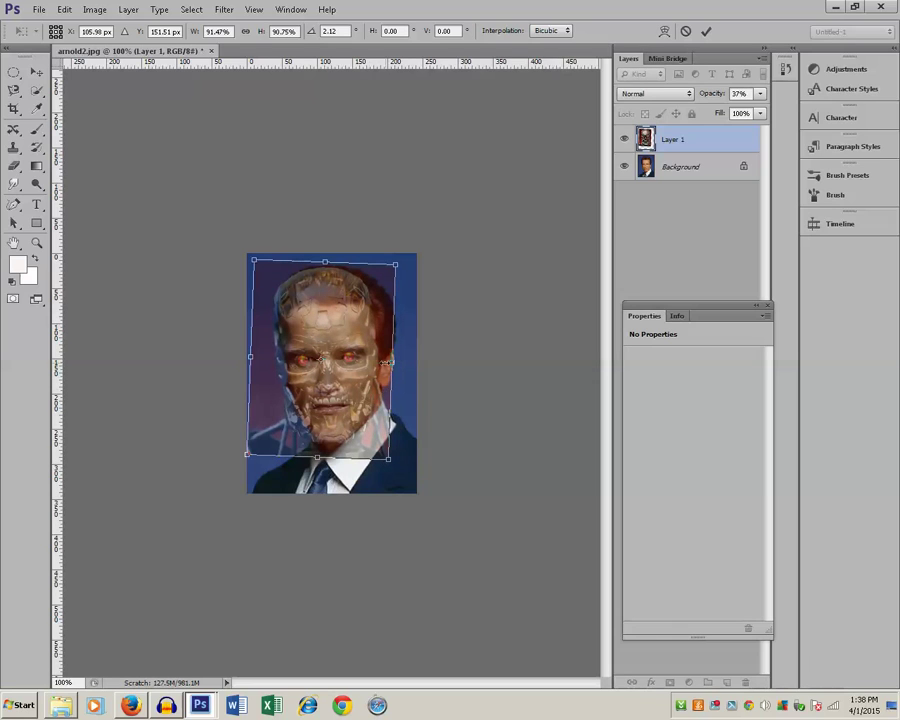
{"action": "left_click_drag", "start_coordinate": [366, 382], "coordinate": [366, 388]}
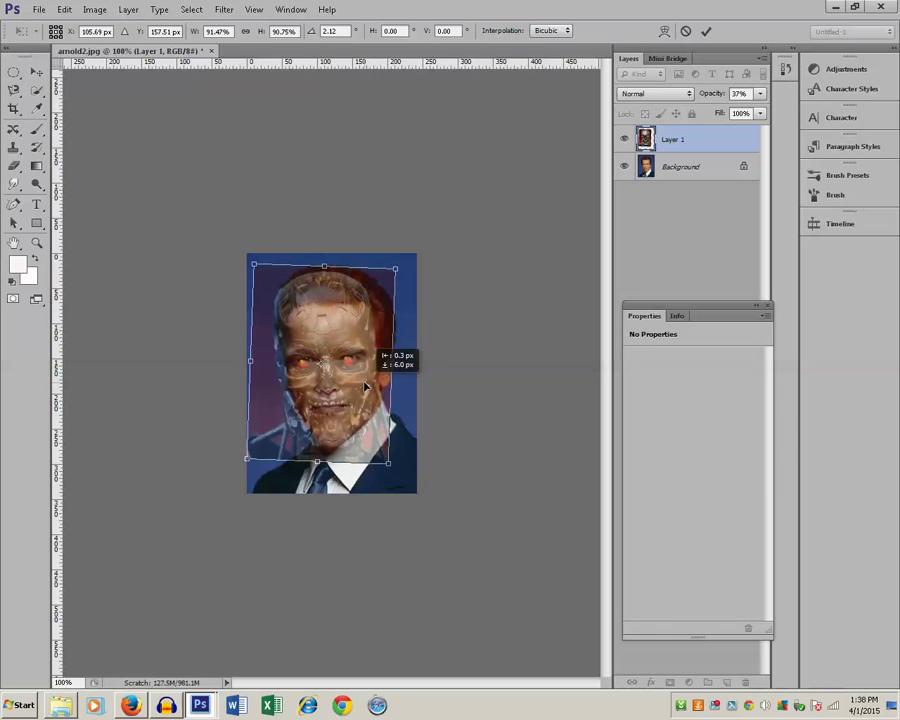
{"action": "key", "text": "Up"}
{"action": "key", "text": "Up"}
{"action": "key", "text": "Up"}
{"action": "key", "text": "Up"}
{"action": "key", "text": "Up"}
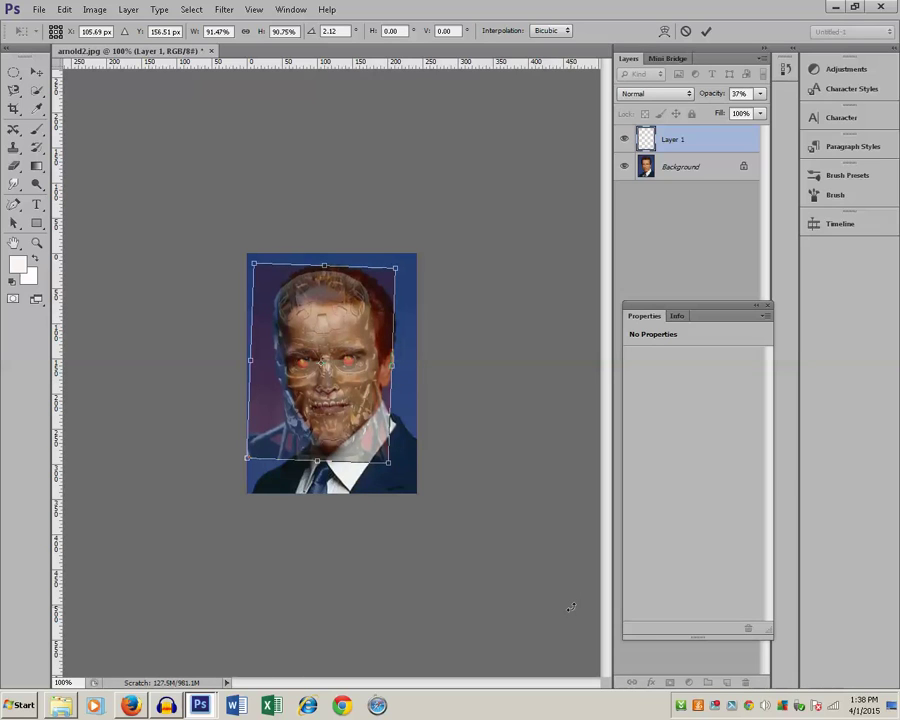
{"action": "key", "text": "Right"}
{"action": "key", "text": "Right"}
{"action": "key", "text": "Right"}
{"action": "key", "text": "Right"}
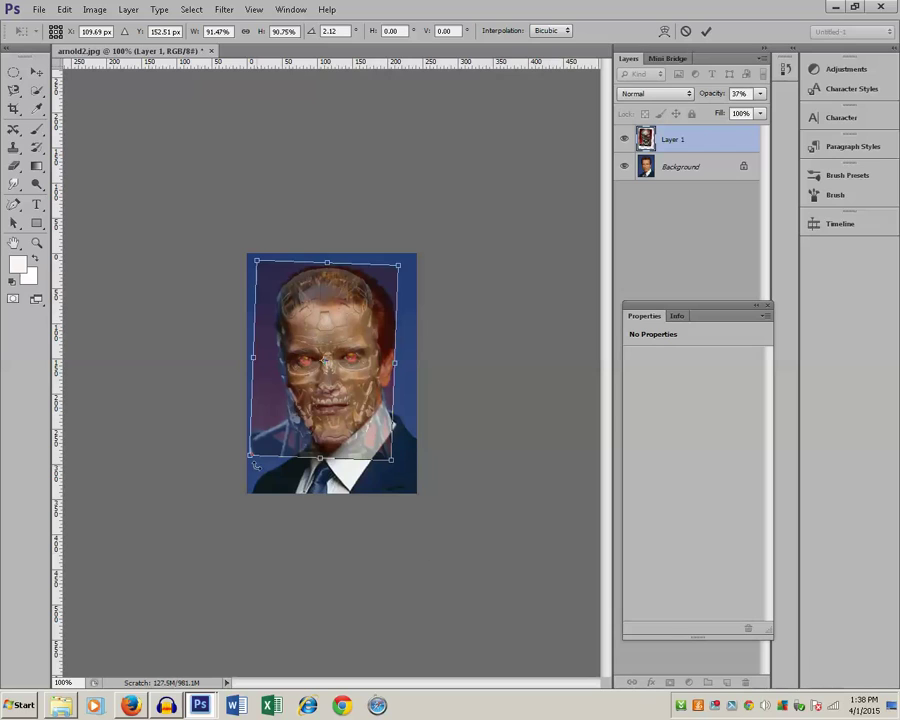
{"action": "left_click_drag", "start_coordinate": [251, 457], "coordinate": [256, 461]}
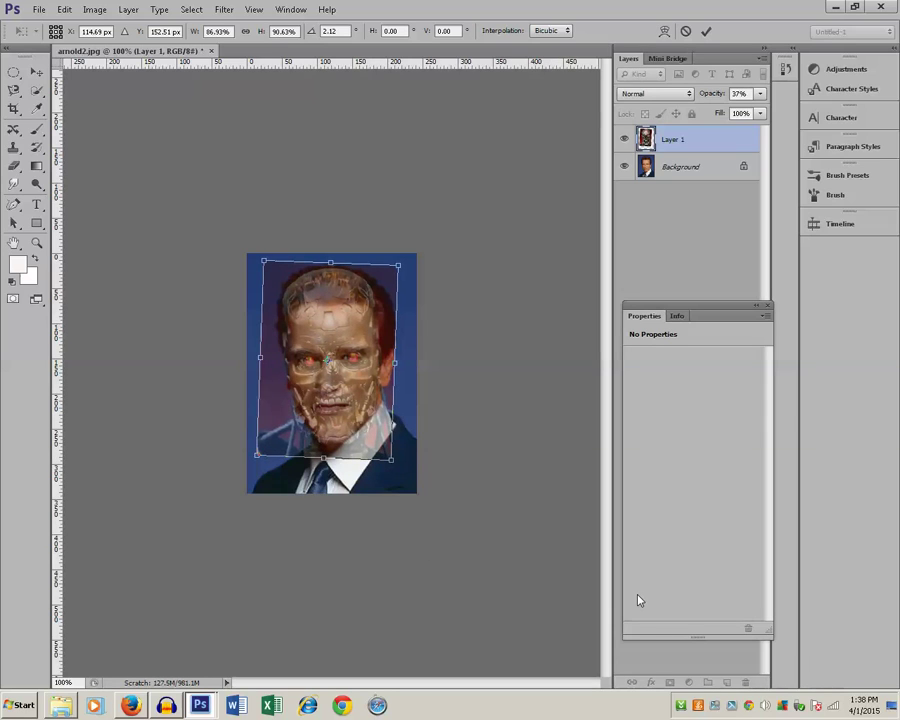
{"action": "key", "text": "Down"}
{"action": "key", "text": "Left"}
{"action": "key", "text": "Left"}
{"action": "key", "text": "Up"}
{"action": "key", "text": "Left"}
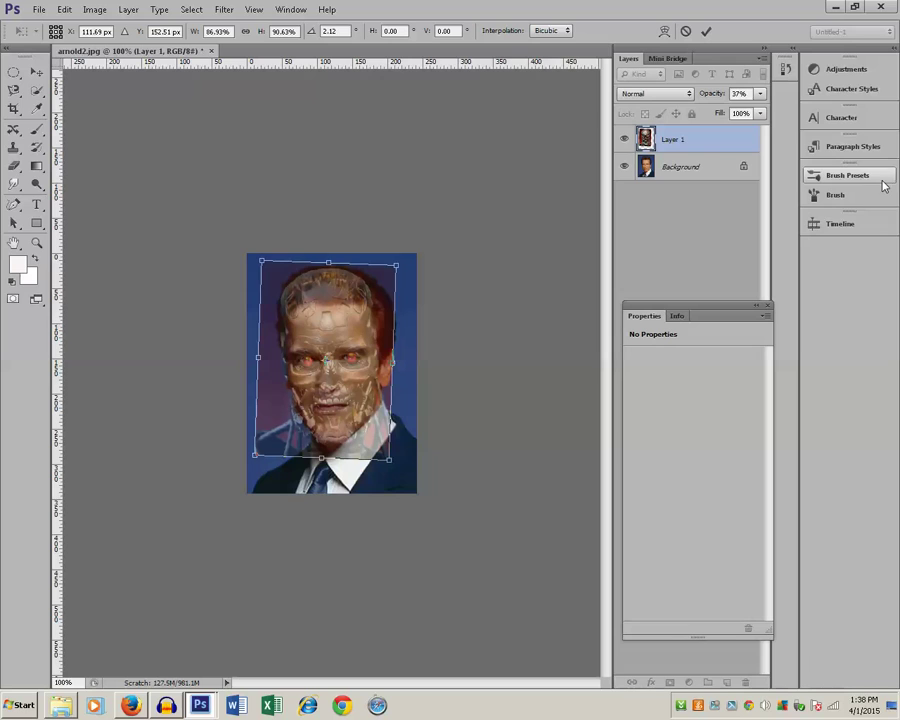
- Return Layer 1 to 100% opacity
{"action": "left_click", "coordinate": [759, 94]}
{"action": "left_click_drag", "start_coordinate": [720, 116], "coordinate": [770, 116]}
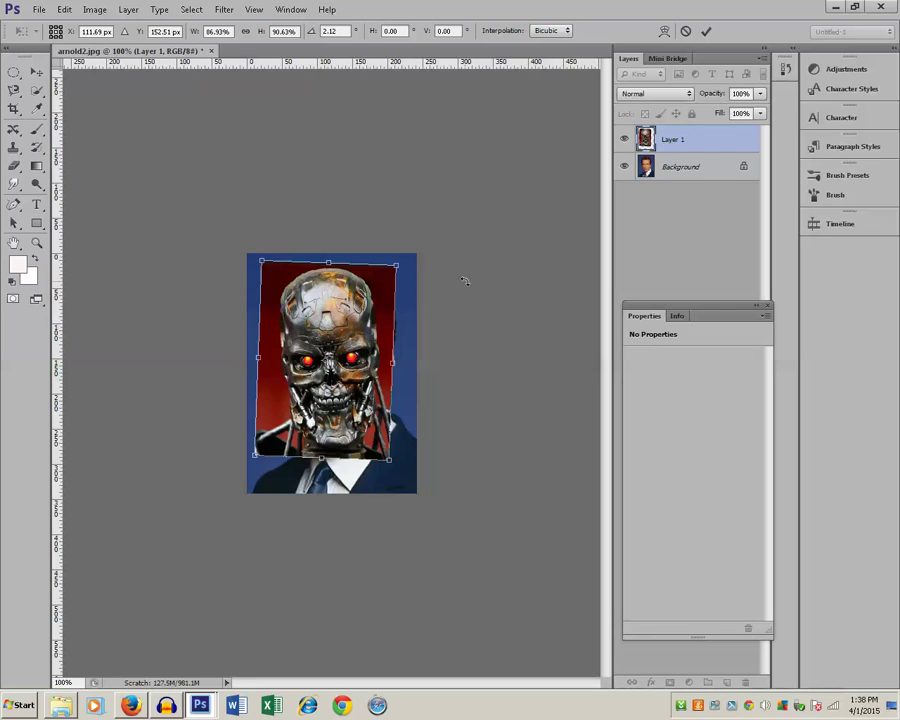
{"action": "key", "text": "Return"}
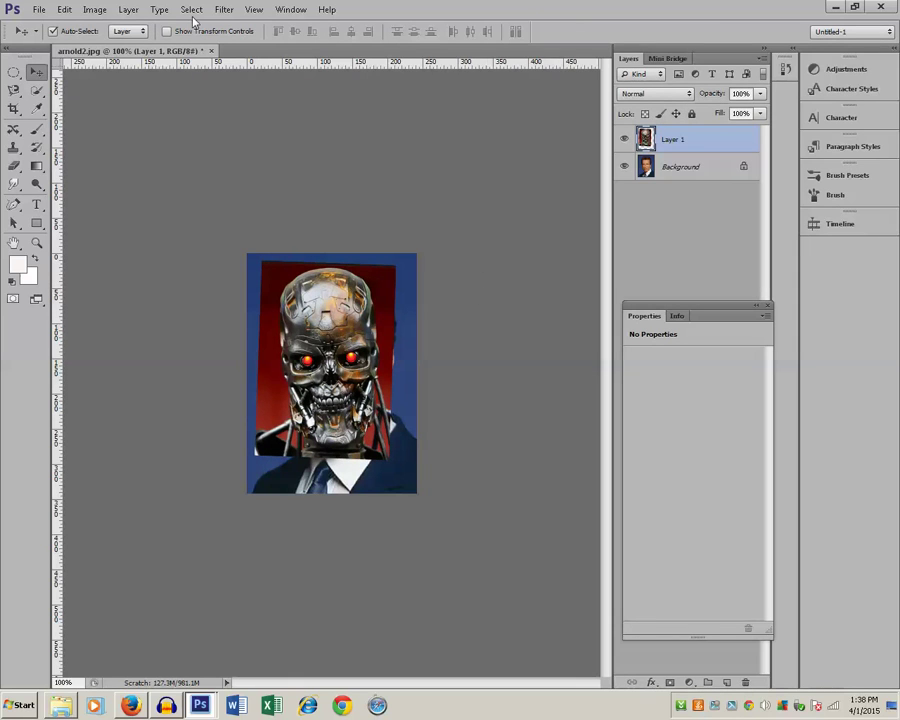
- Add a Hide All layer mask to Layer 1 and zoom in on the face
{"action": "left_click", "coordinate": [127, 10]}
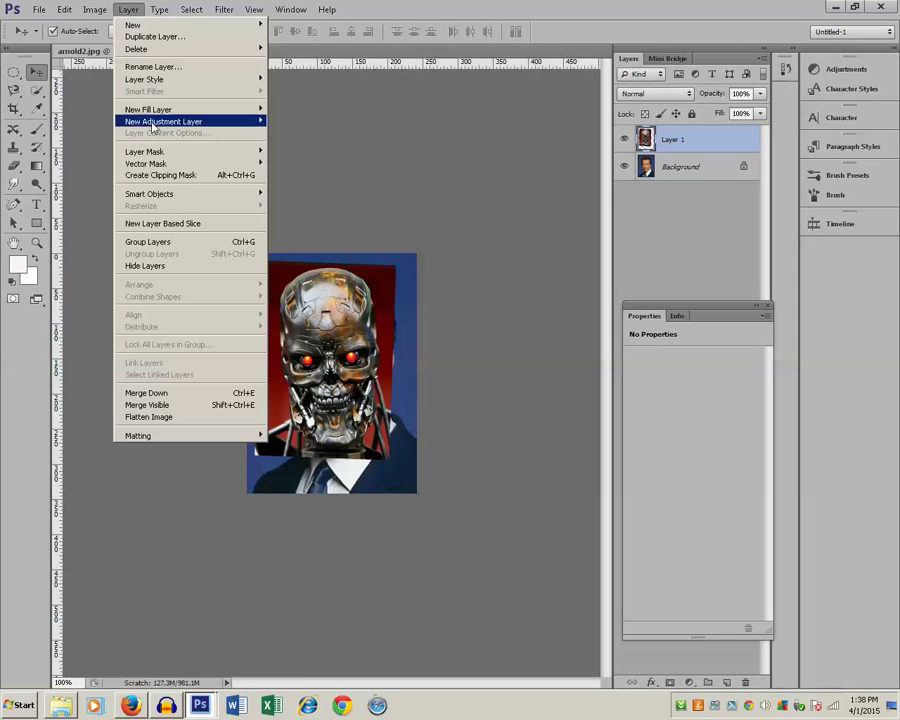
{"action": "mouse_move", "coordinate": [150, 151]}
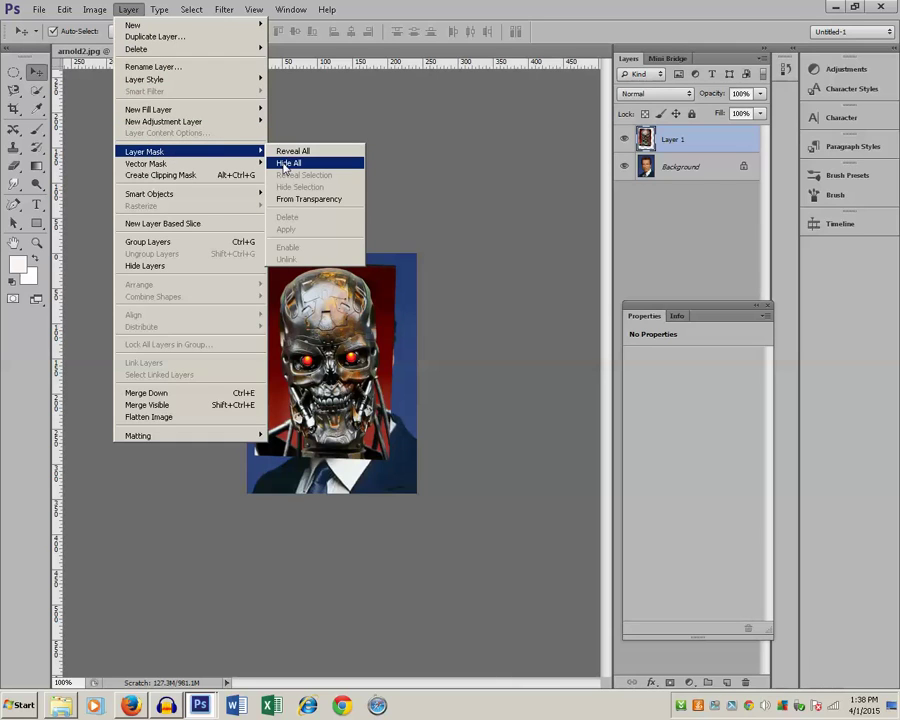
{"action": "left_click", "coordinate": [286, 164]}
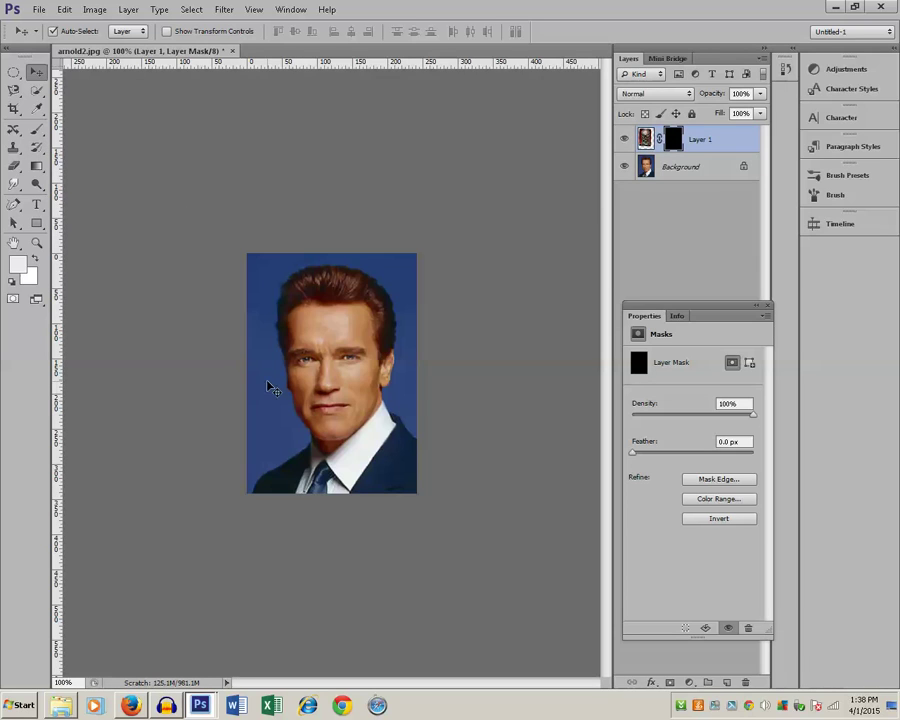
{"action": "key", "text": "ctrl+space"}
{"action": "left_click", "coordinate": [332, 376]}
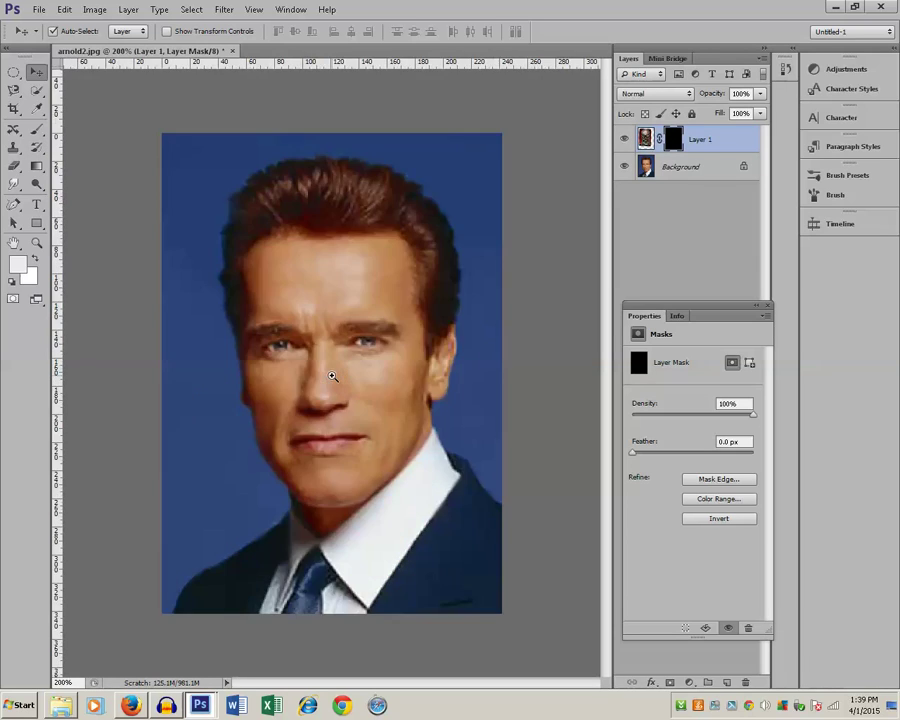
{"action": "left_click", "coordinate": [37, 129]}
- Set a 17 px brush with a near-white foreground and paint the robot eye over the left eye
{"action": "left_click", "coordinate": [91, 129]}
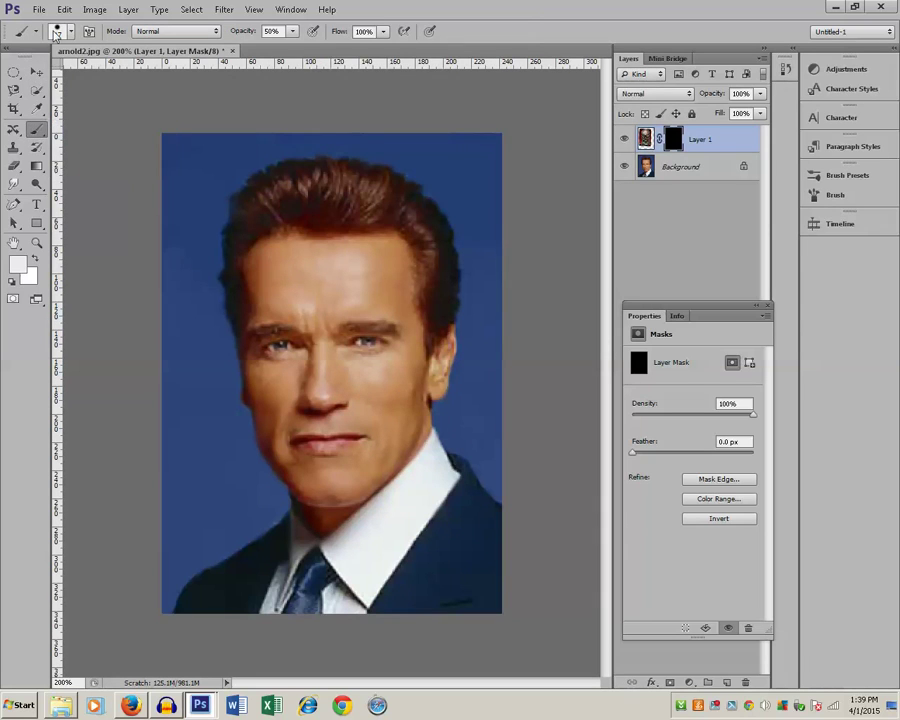
{"action": "left_click", "coordinate": [54, 28]}
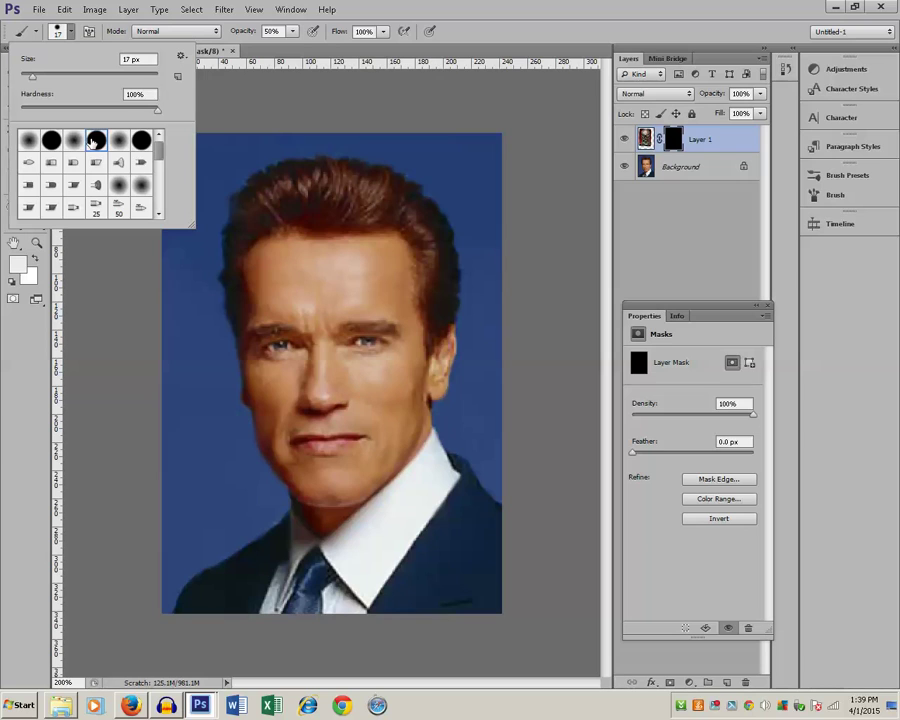
{"action": "left_click", "coordinate": [124, 326]}
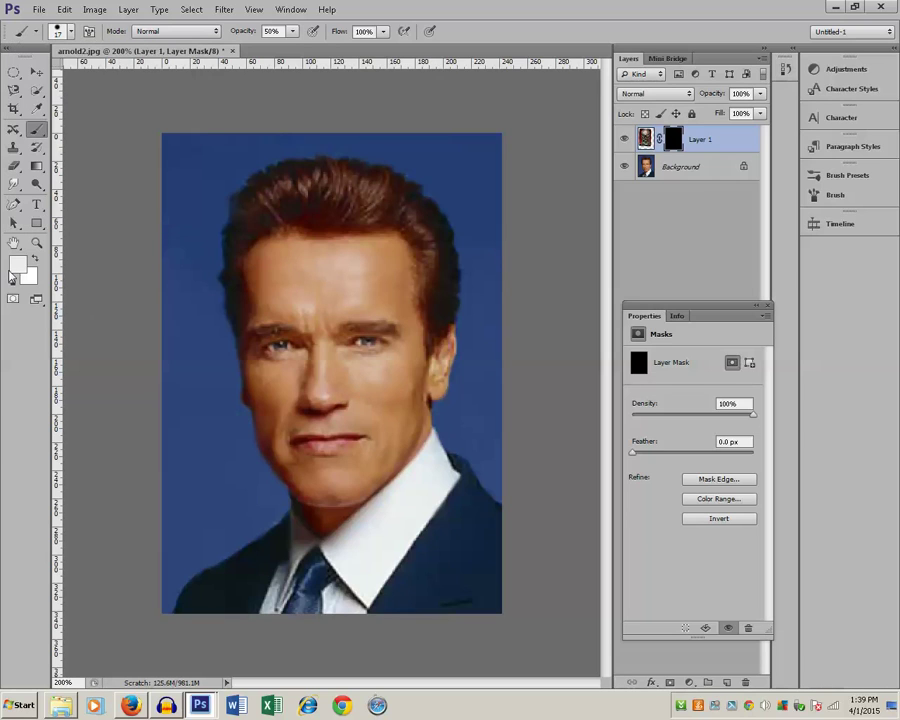
{"action": "left_click", "coordinate": [19, 270]}
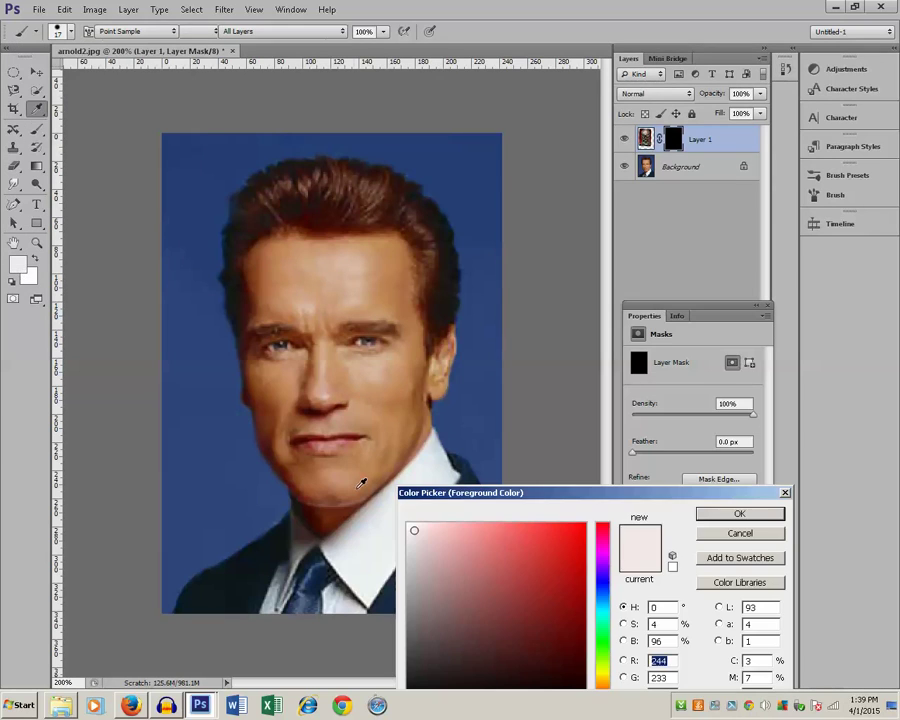
{"action": "left_click", "coordinate": [737, 513]}
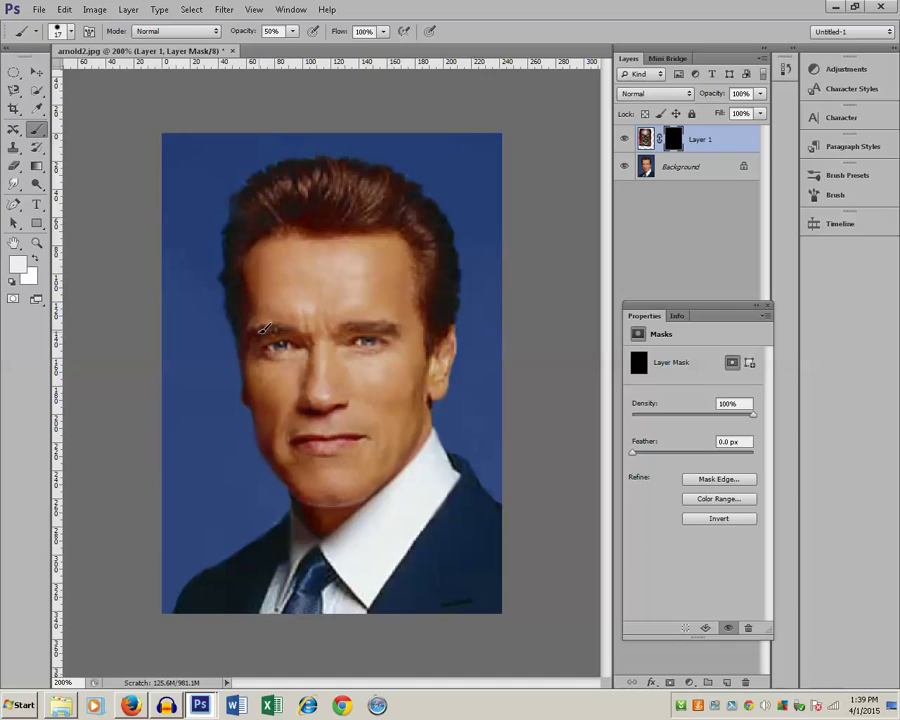
{"action": "mouse_move", "coordinate": [258, 343]}
{"action": "left_mouse_down"}
{"action": "mouse_move", "coordinate": [305, 338]}
{"action": "mouse_move", "coordinate": [285, 350]}
{"action": "mouse_move", "coordinate": [276, 325]}
{"action": "mouse_move", "coordinate": [290, 334]}
{"action": "mouse_move", "coordinate": [290, 343]}
{"action": "mouse_move", "coordinate": [268, 329]}
{"action": "mouse_move", "coordinate": [276, 342]}
{"action": "mouse_move", "coordinate": [263, 329]}
{"action": "mouse_move", "coordinate": [258, 352]}
{"action": "mouse_move", "coordinate": [284, 329]}
{"action": "mouse_move", "coordinate": [256, 360]}
{"action": "mouse_move", "coordinate": [292, 362]}
{"action": "mouse_move", "coordinate": [296, 352]}
{"action": "mouse_move", "coordinate": [287, 364]}
{"action": "mouse_move", "coordinate": [296, 341]}
{"action": "left_mouse_up"}
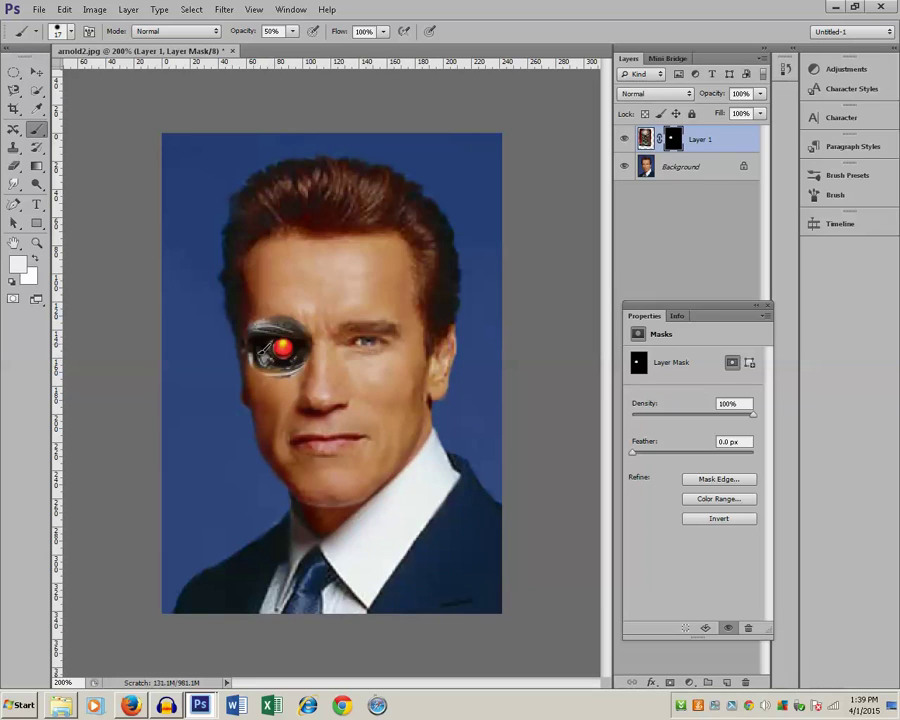
- Undo a stray stroke and paint the mask to reveal metal along the right cheek
{"action": "key", "text": "ctrl+z"}
{"action": "mouse_move", "coordinate": [370, 375]}
{"action": "left_mouse_down"}
{"action": "mouse_move", "coordinate": [410, 359]}
{"action": "mouse_move", "coordinate": [373, 377]}
{"action": "mouse_move", "coordinate": [418, 359]}
{"action": "mouse_move", "coordinate": [406, 433]}
{"action": "mouse_move", "coordinate": [340, 493]}
{"action": "mouse_move", "coordinate": [381, 472]}
{"action": "mouse_move", "coordinate": [407, 424]}
{"action": "left_mouse_up"}
{"action": "mouse_move", "coordinate": [406, 393]}
{"action": "left_mouse_down"}
{"action": "mouse_move", "coordinate": [384, 378]}
{"action": "mouse_move", "coordinate": [372, 465]}
{"action": "left_mouse_up"}
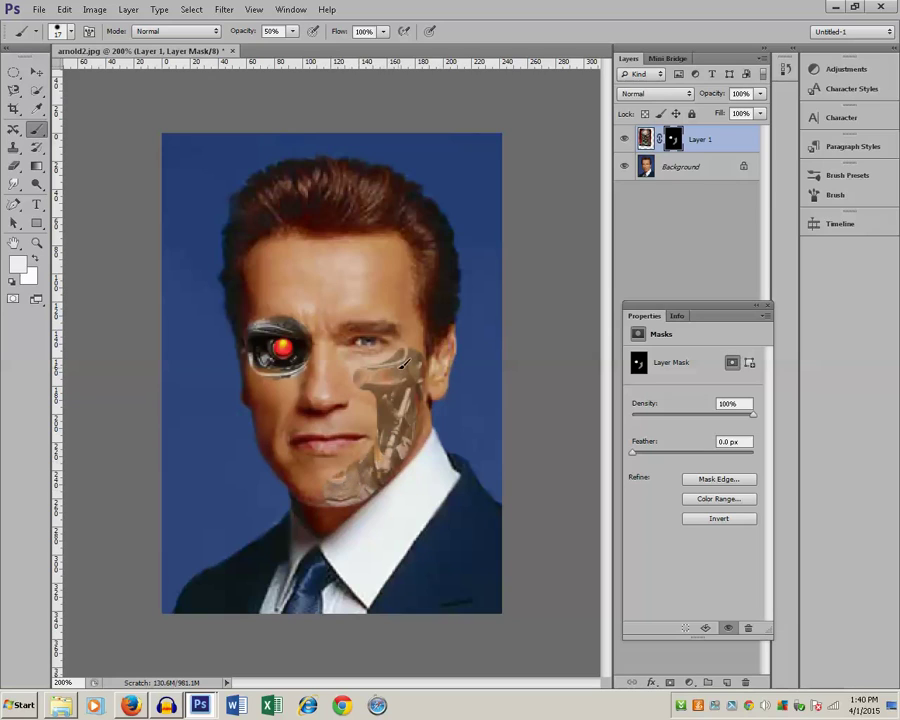
{"action": "mouse_move", "coordinate": [370, 364]}
{"action": "left_mouse_down"}
{"action": "mouse_move", "coordinate": [418, 351]}
{"action": "mouse_move", "coordinate": [417, 412]}
{"action": "mouse_move", "coordinate": [401, 451]}
{"action": "mouse_move", "coordinate": [414, 427]}
{"action": "mouse_move", "coordinate": [415, 380]}
{"action": "mouse_move", "coordinate": [401, 423]}
{"action": "mouse_move", "coordinate": [407, 400]}
{"action": "mouse_move", "coordinate": [400, 422]}
{"action": "mouse_move", "coordinate": [392, 380]}
{"action": "mouse_move", "coordinate": [390, 408]}
{"action": "mouse_move", "coordinate": [385, 402]}
{"action": "mouse_move", "coordinate": [397, 377]}
{"action": "mouse_move", "coordinate": [390, 389]}
{"action": "mouse_move", "coordinate": [397, 377]}
{"action": "mouse_move", "coordinate": [365, 377]}
{"action": "mouse_move", "coordinate": [408, 370]}
{"action": "mouse_move", "coordinate": [375, 366]}
{"action": "mouse_move", "coordinate": [417, 350]}
{"action": "mouse_move", "coordinate": [397, 435]}
{"action": "mouse_move", "coordinate": [335, 490]}
{"action": "left_mouse_up"}
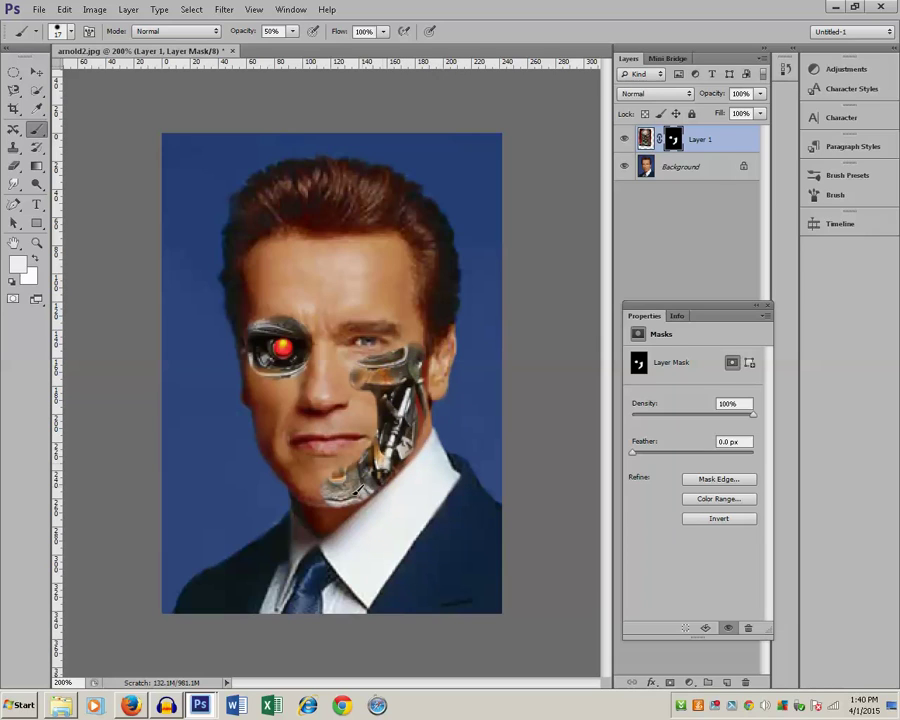
- View the image at Actual Pixels
{"action": "key", "text": "h"}
{"action": "right_click", "coordinate": [270, 312]}
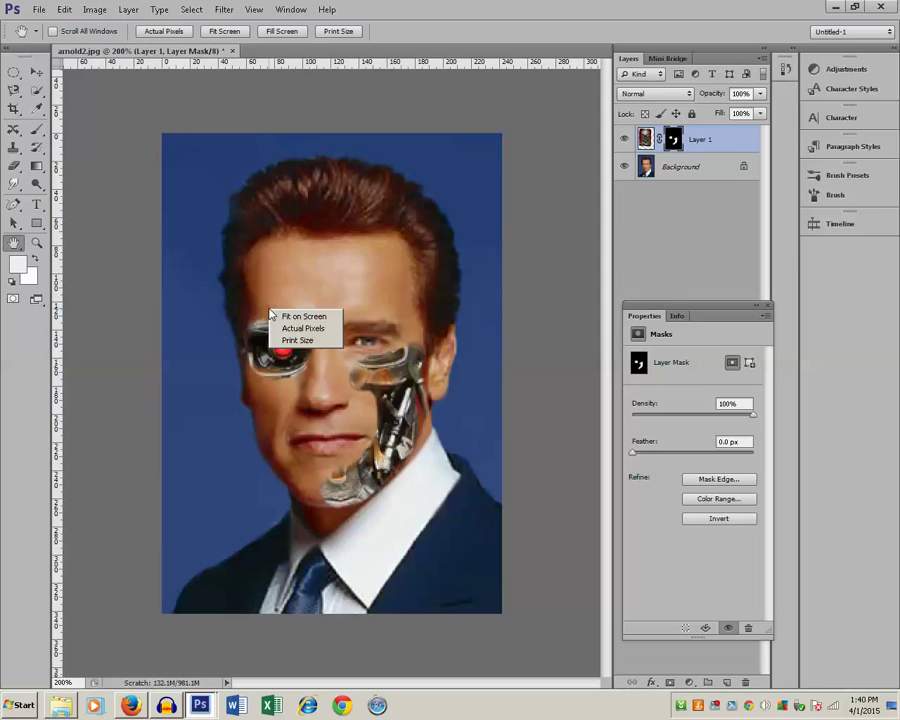
{"action": "left_click", "coordinate": [303, 330]}
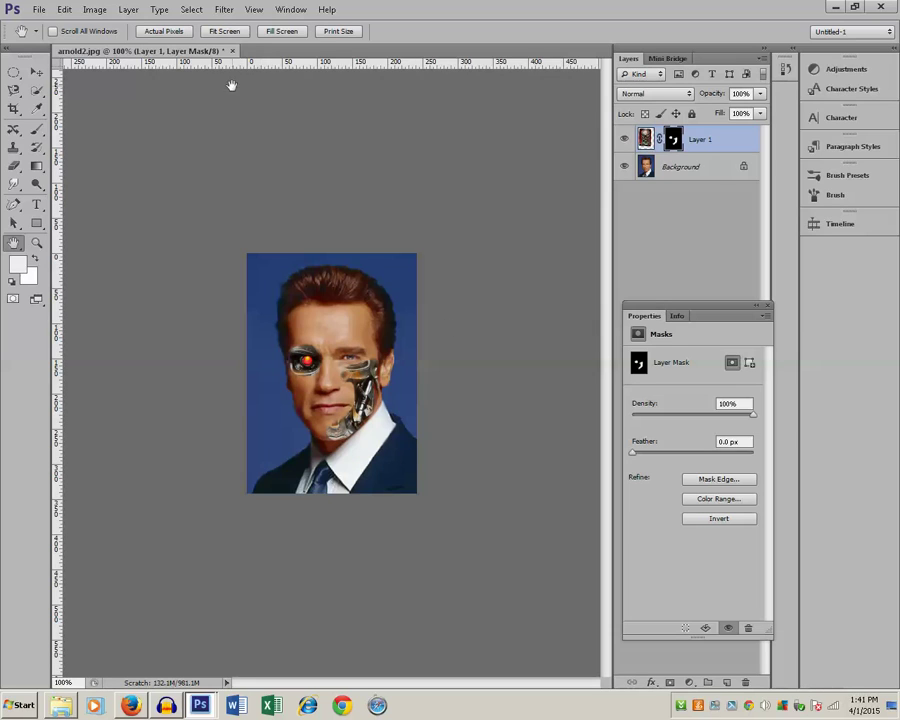
- Merge Layer 1 and Background into a single Background layer
{"action": "left_click", "coordinate": [679, 169]}
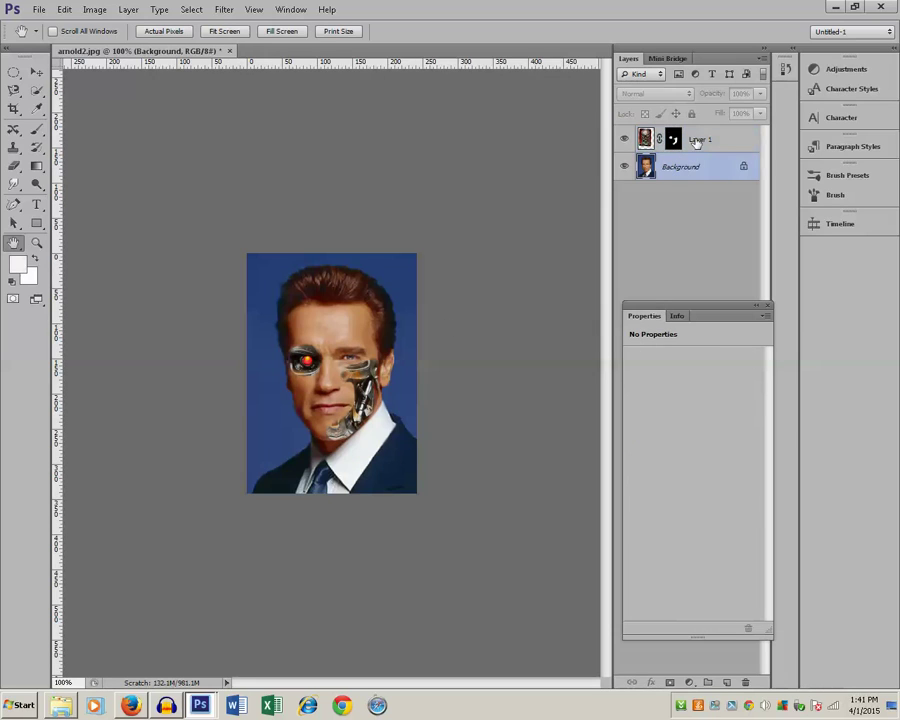
{"action": "left_click", "coordinate": [697, 141]}
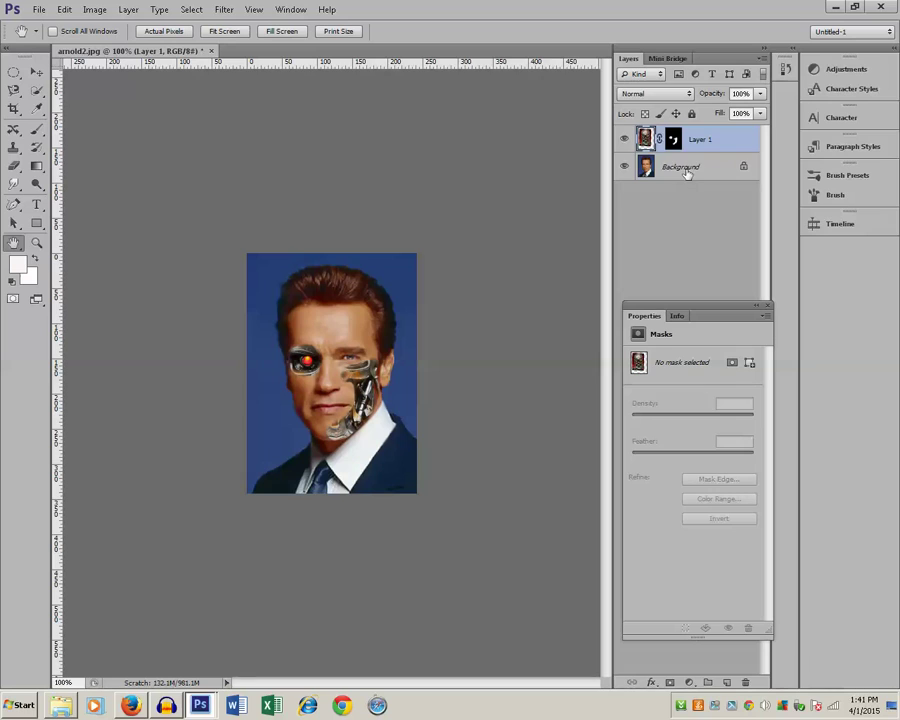
{"action": "left_click", "coordinate": [687, 174], "text": "shift"}
{"action": "right_click", "coordinate": [703, 157]}
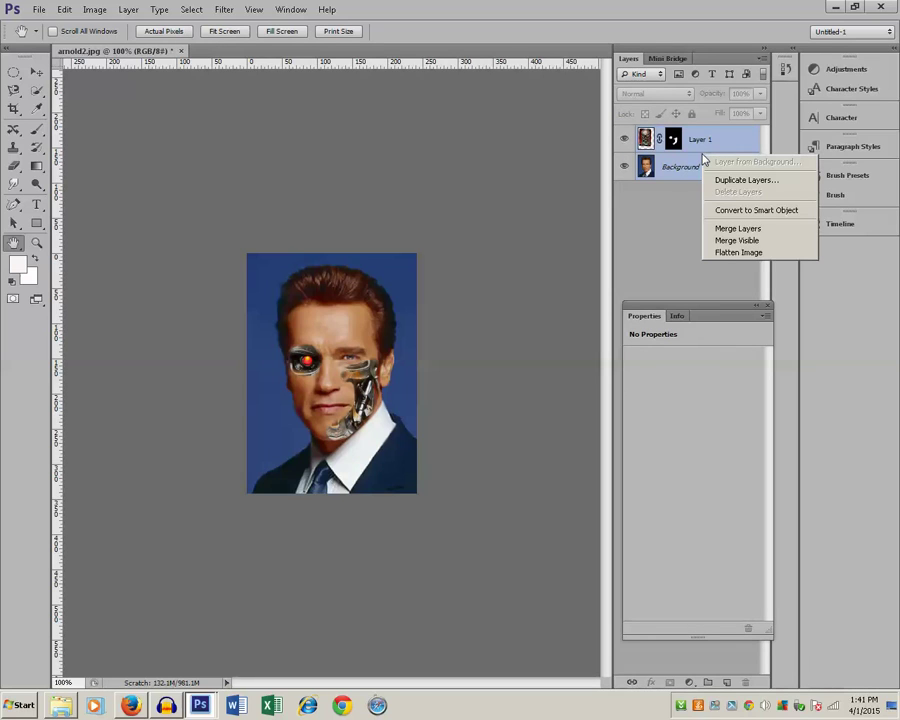
{"action": "left_click", "coordinate": [721, 232]}
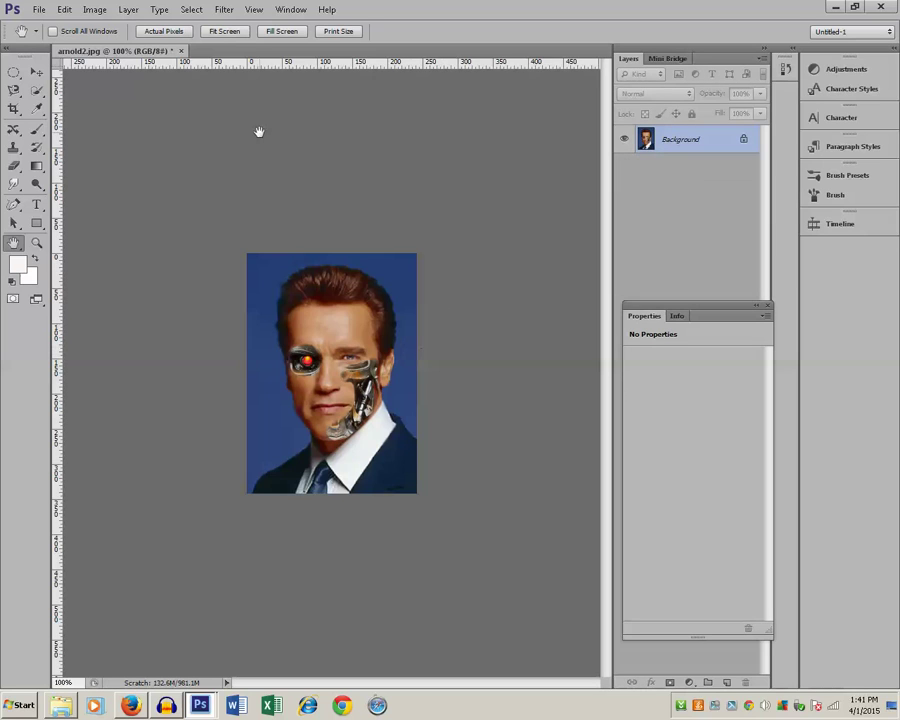
{"action": "left_click", "coordinate": [129, 10]}
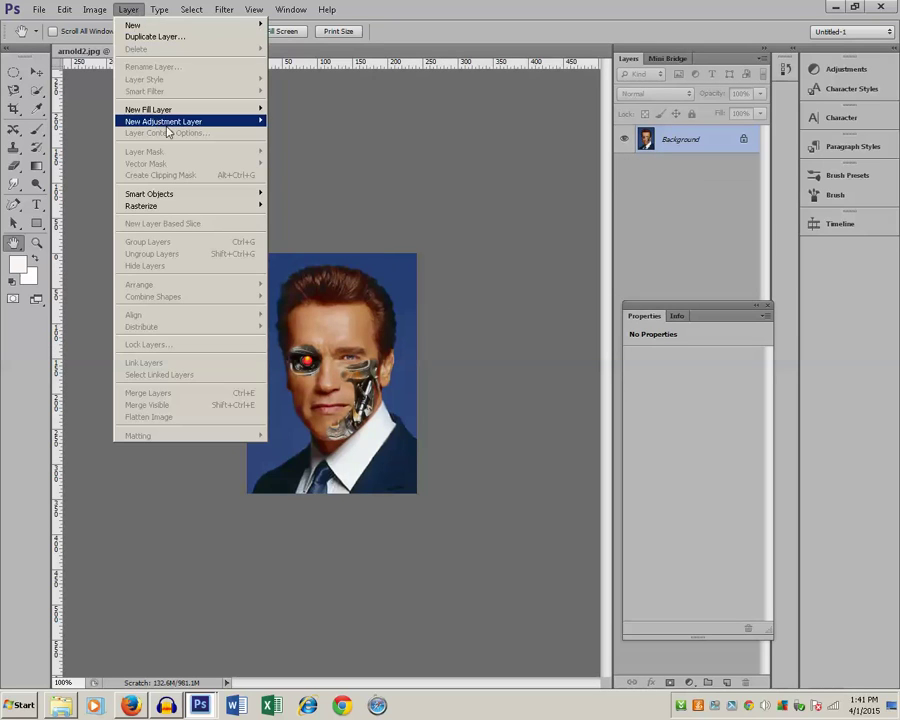
- Add a Curves 1 adjustment layer and pull the curve's midpoint down to darken midtones
{"action": "mouse_move", "coordinate": [190, 124]}
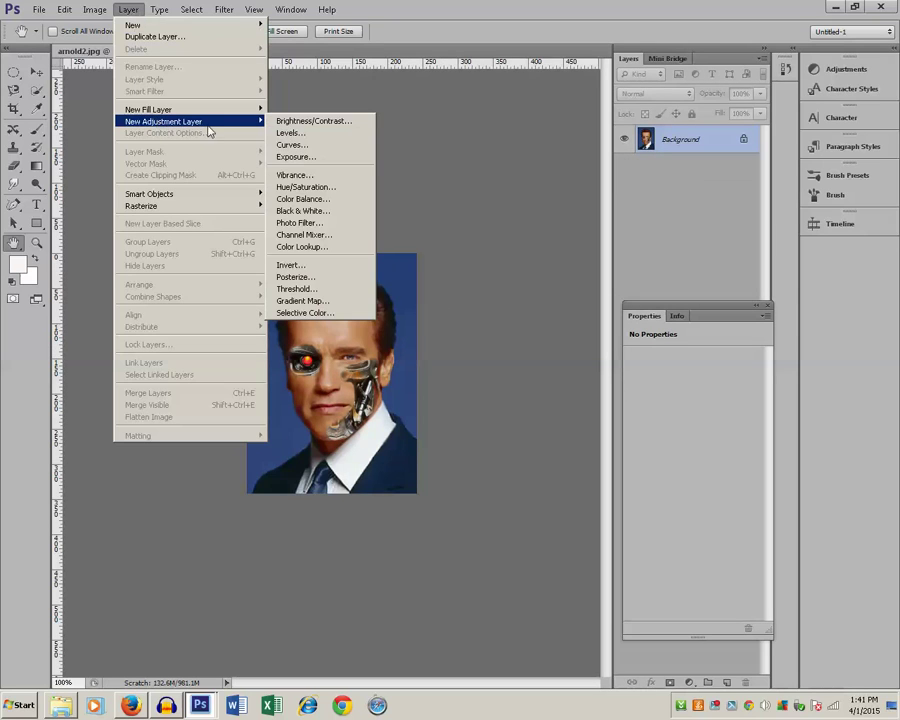
{"action": "left_click", "coordinate": [292, 145]}
{"action": "left_click", "coordinate": [565, 226]}
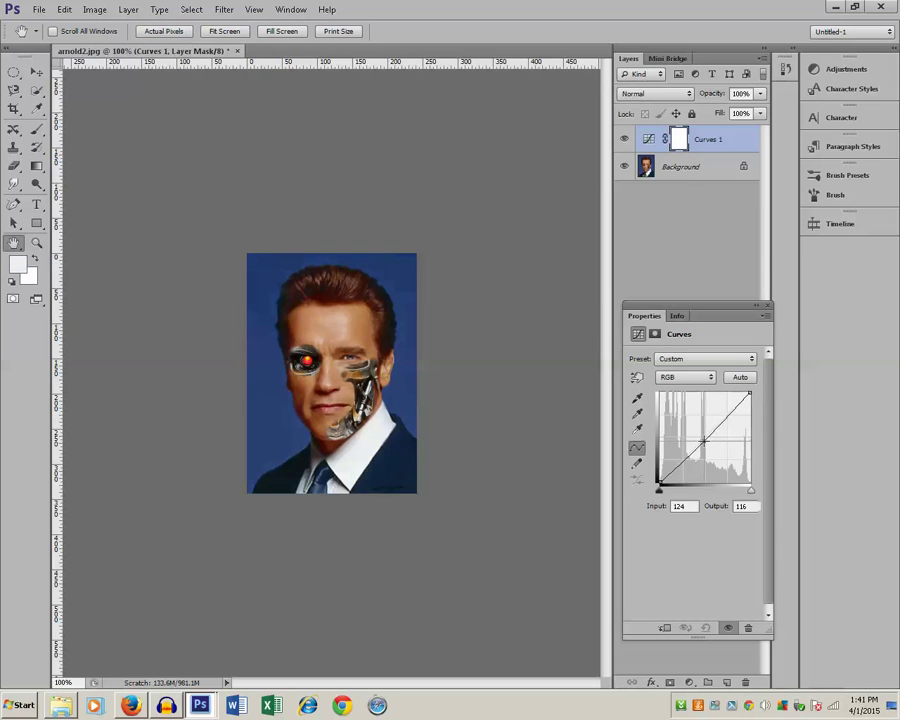
{"action": "left_click_drag", "start_coordinate": [703, 439], "coordinate": [708, 444]}
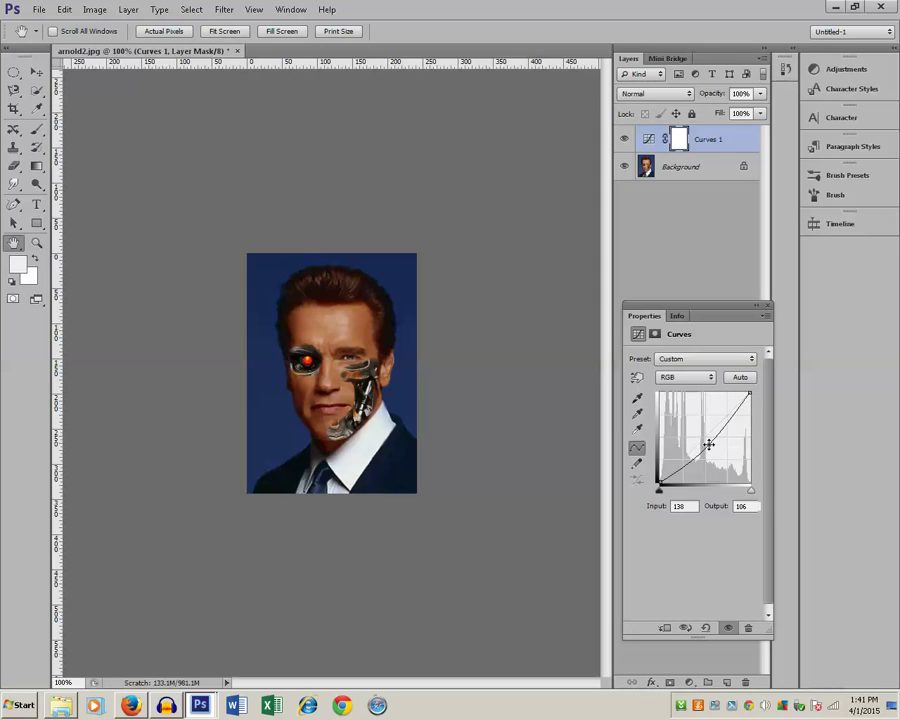